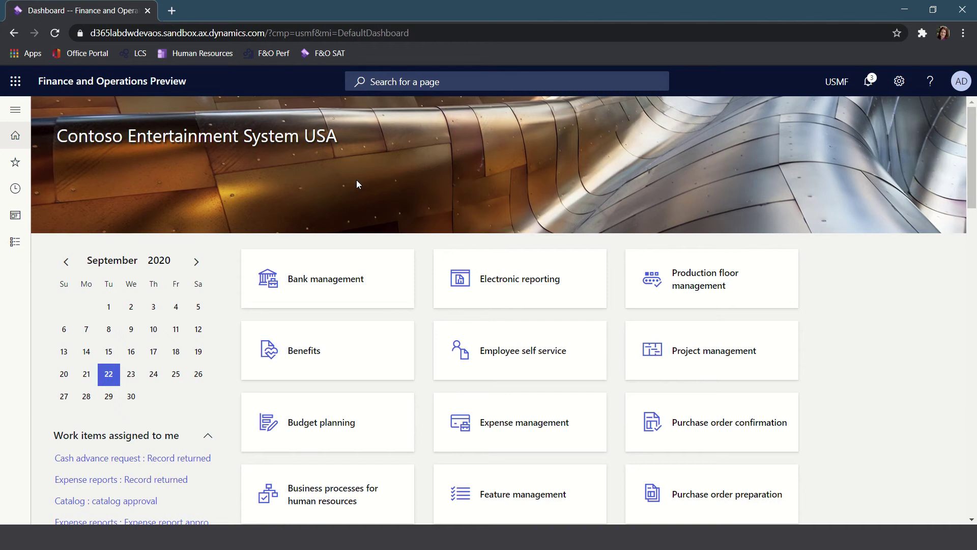
- Create a new task recording named 'Create a customer', described as for manufacturing or distribution
{"action": "left_click", "coordinate": [899, 81]}
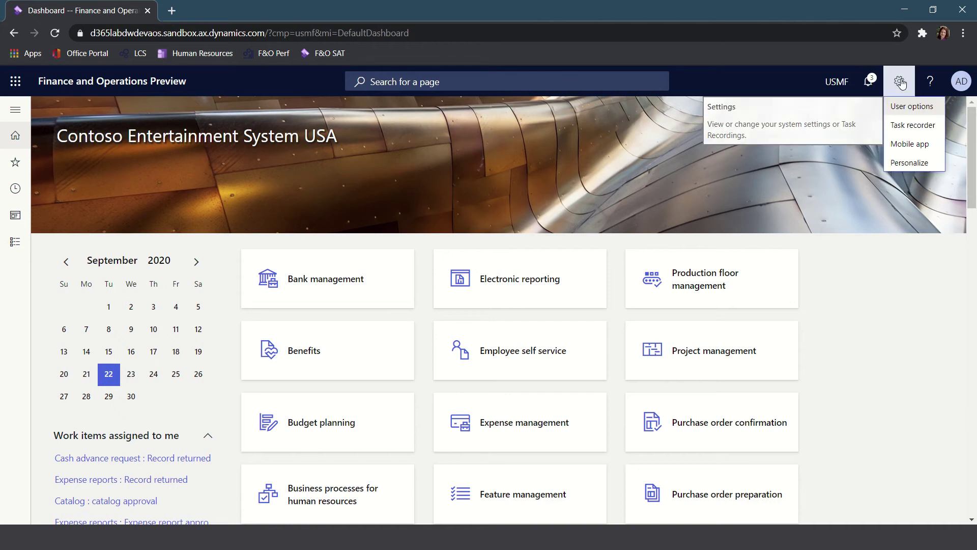
{"action": "left_click", "coordinate": [902, 125]}
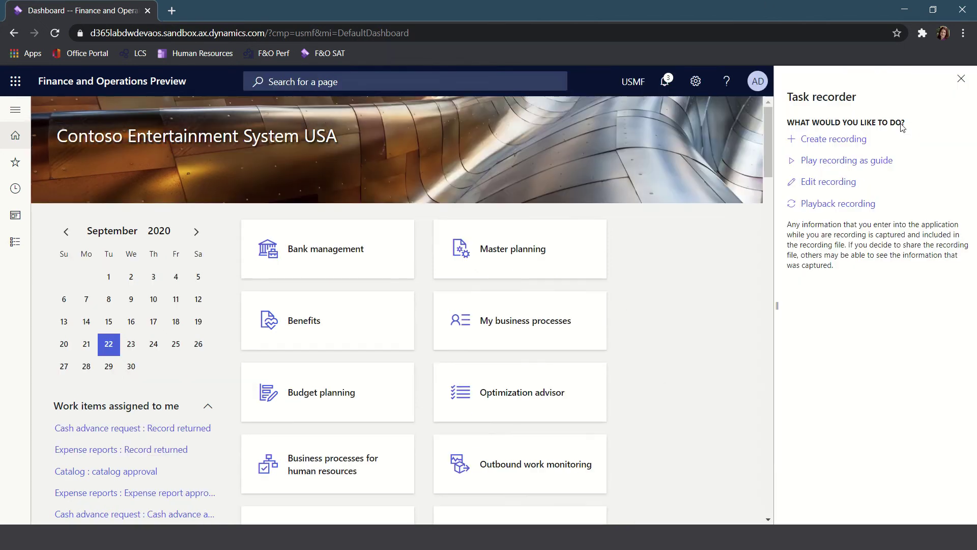
{"action": "left_click", "coordinate": [842, 145]}
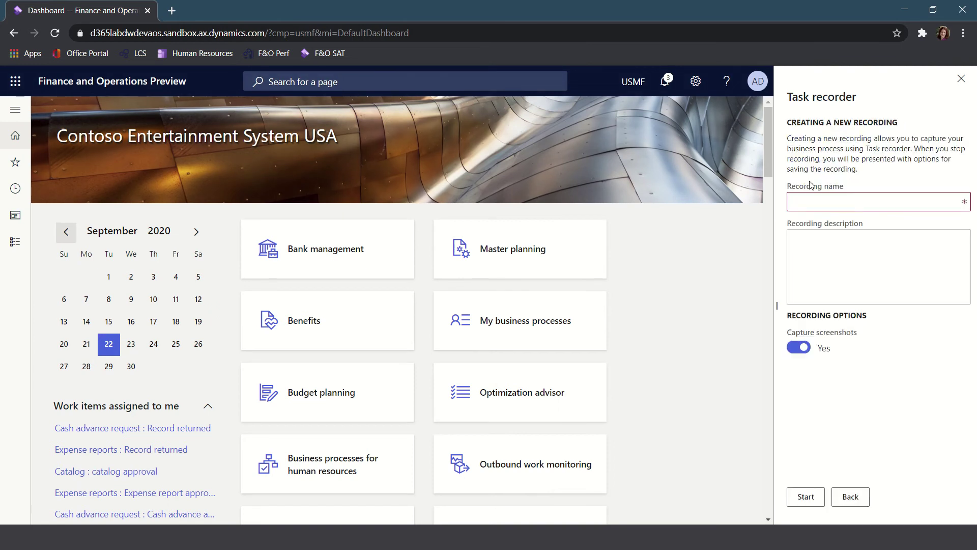
{"action": "left_click", "coordinate": [804, 198]}
{"action": "type", "text": "Create a customer"}
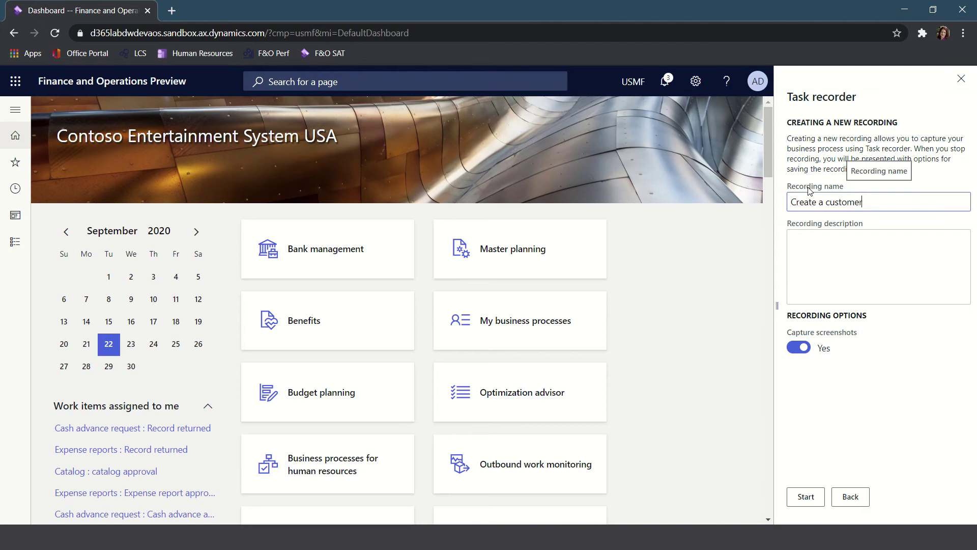
{"action": "left_click", "coordinate": [824, 250]}
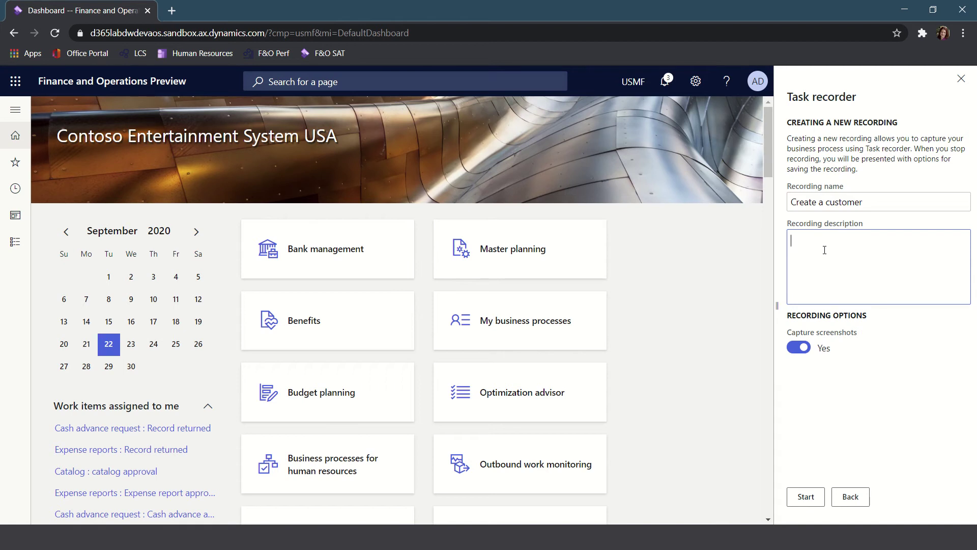
{"action": "type", "text": "Create a customer for manufacturing or d"}
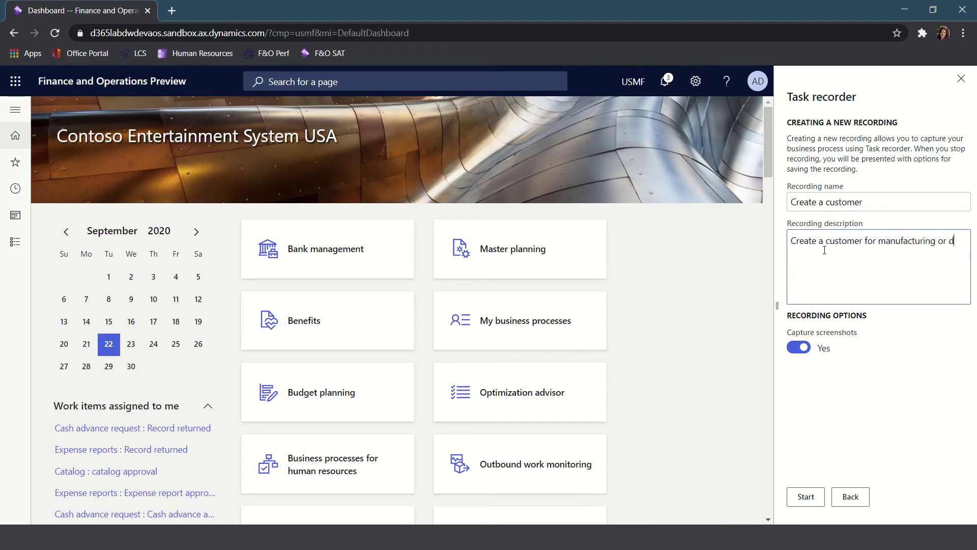
{"action": "type", "text": "istribuution."}
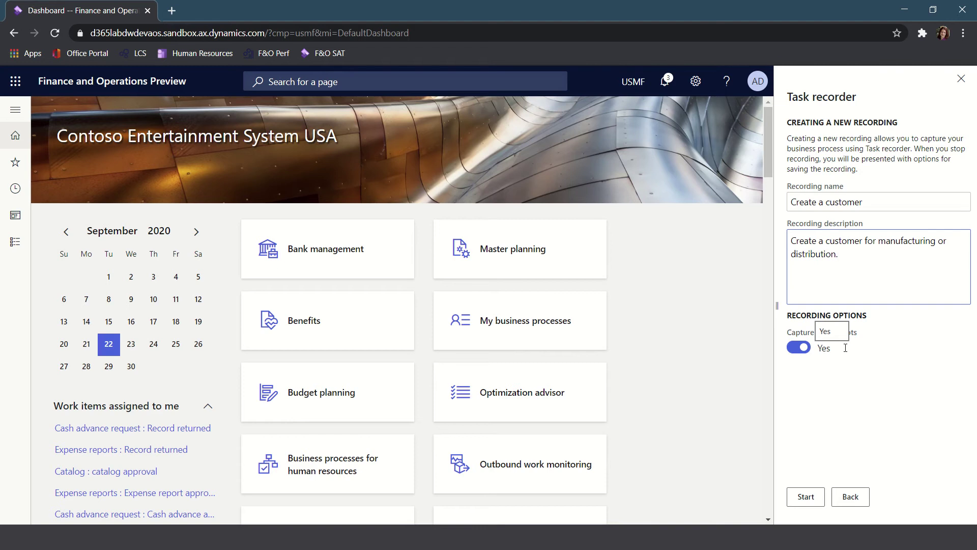
- Start capturing, then open the Accounts receivable All customers page by searching 'all customers'
{"action": "left_click", "coordinate": [806, 497]}
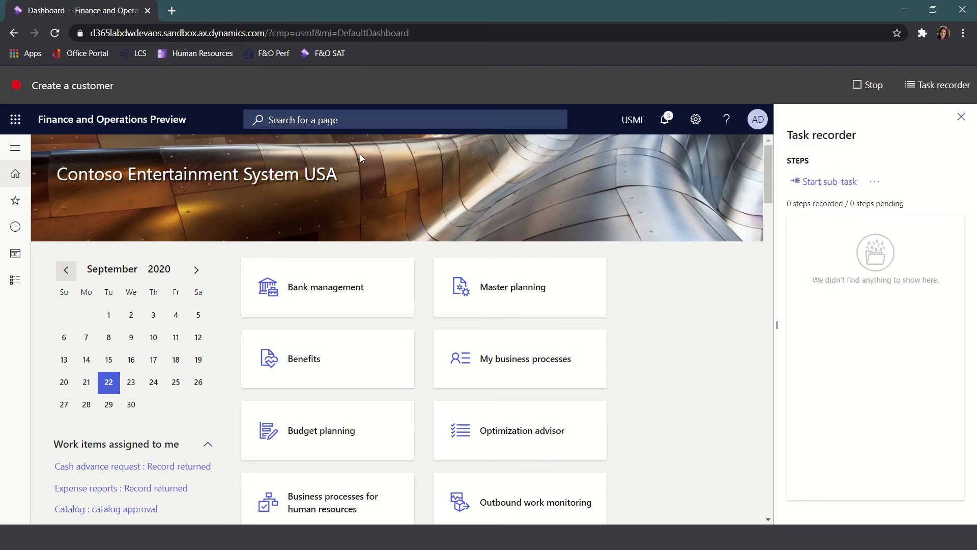
{"action": "left_click", "coordinate": [337, 121]}
{"action": "type", "text": "al"}
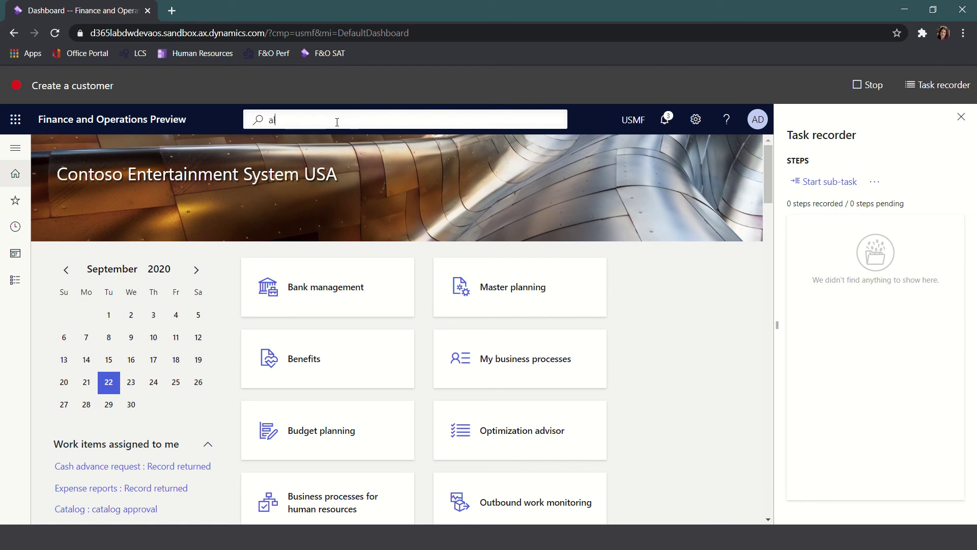
{"action": "type", "text": "l customers"}
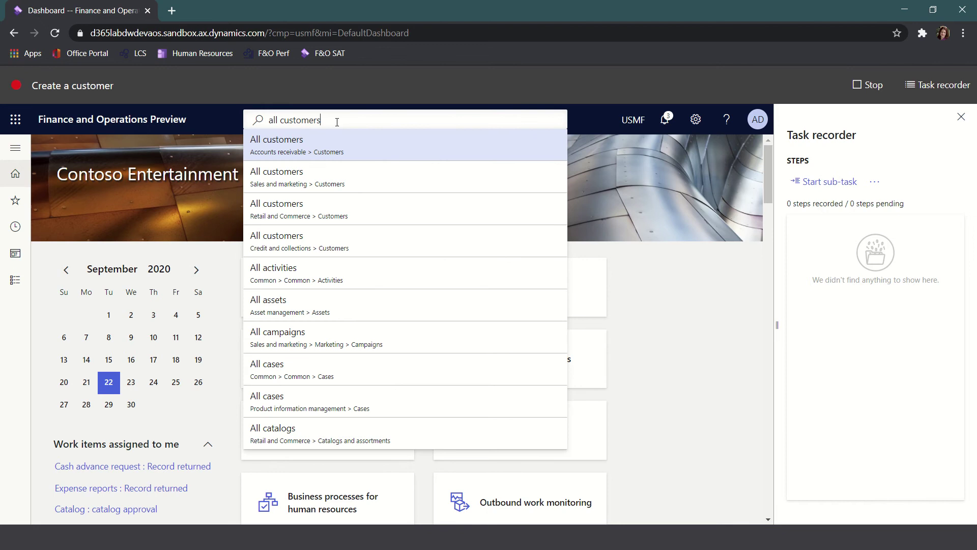
{"action": "left_click", "coordinate": [316, 145]}
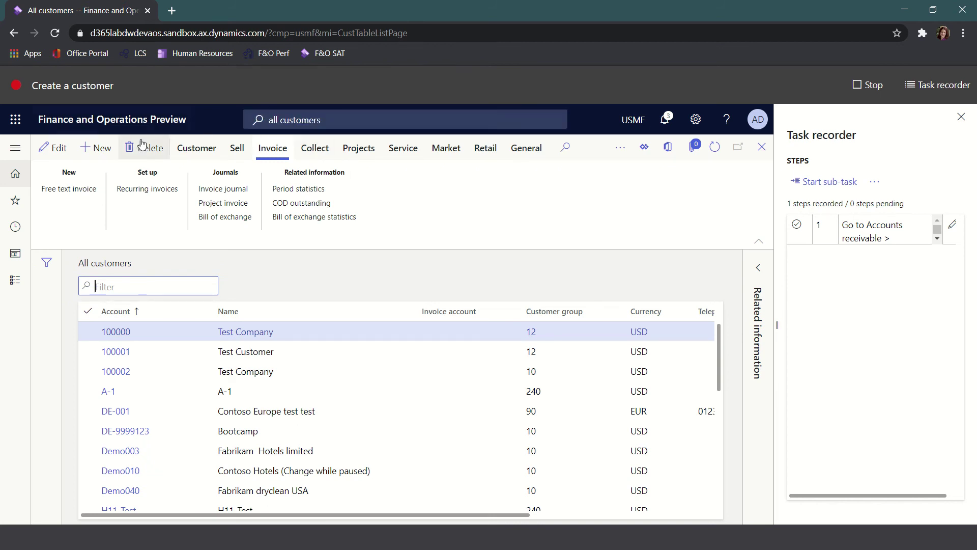
- Start a new customer with account number 100003 and widen the Task recorder pane
{"action": "left_click", "coordinate": [101, 148]}
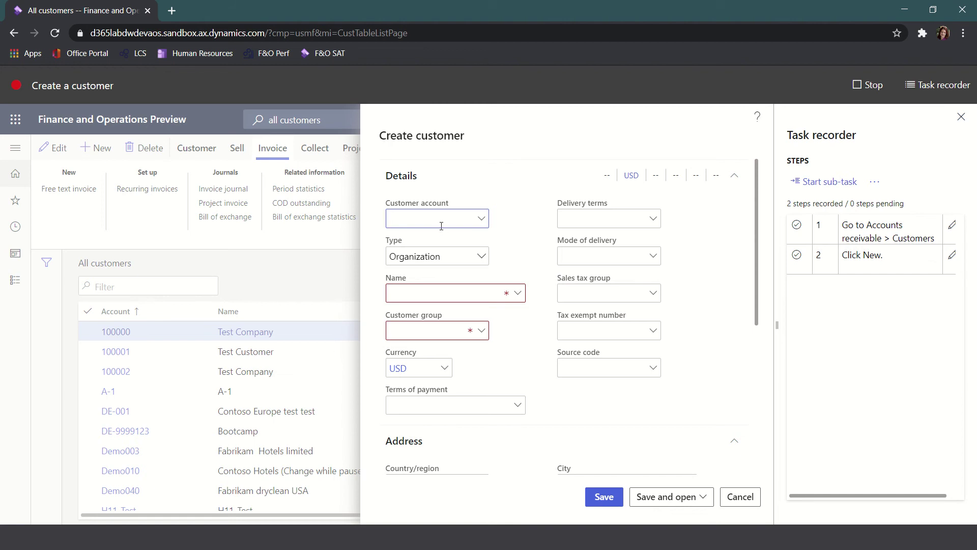
{"action": "type", "text": "100004"}
{"action": "key", "text": "BackSpace"}
{"action": "type", "text": "3"}
{"action": "key", "text": "Tab"}
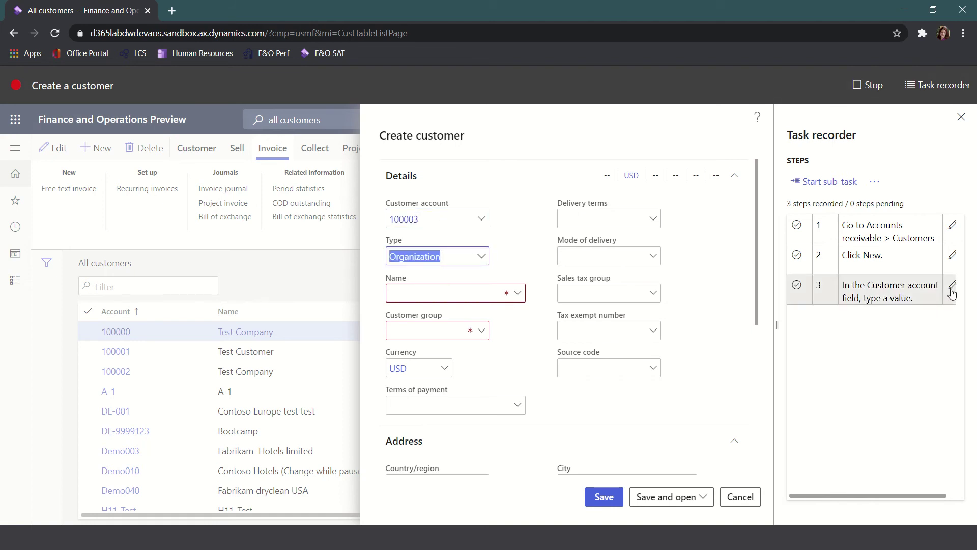
{"action": "left_click_drag", "start_coordinate": [907, 498], "coordinate": [914, 499]}
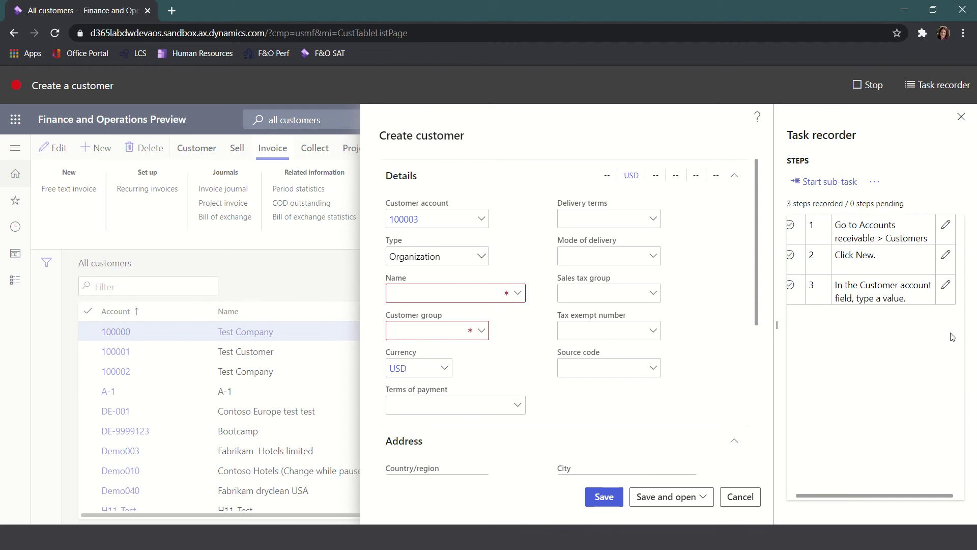
{"action": "left_click_drag", "start_coordinate": [776, 330], "coordinate": [766, 331]}
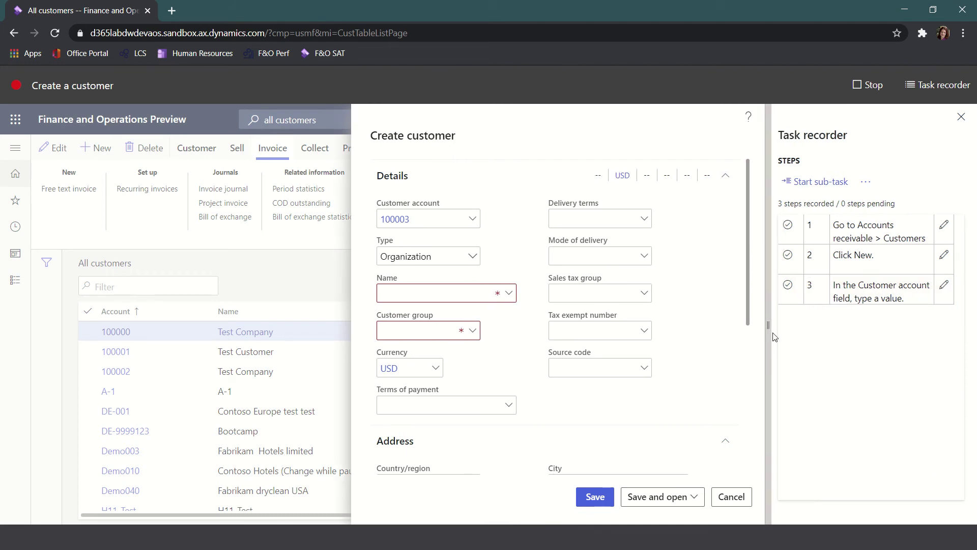
- Add the note 'Enter the next number in the customer sequence.' to recorder step 3
{"action": "left_click", "coordinate": [944, 287]}
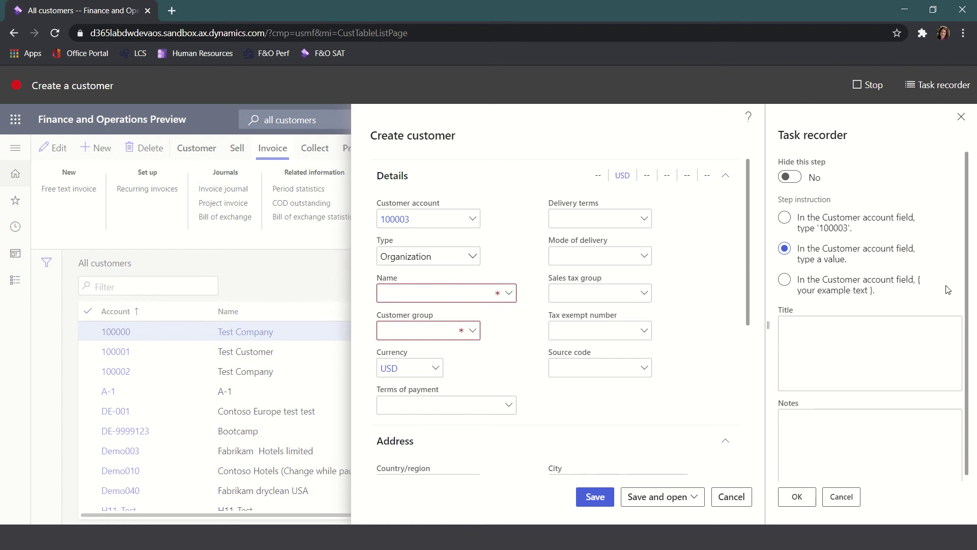
{"action": "left_click", "coordinate": [832, 425]}
{"action": "type", "text": "Enter the next number in the customer sequence."}
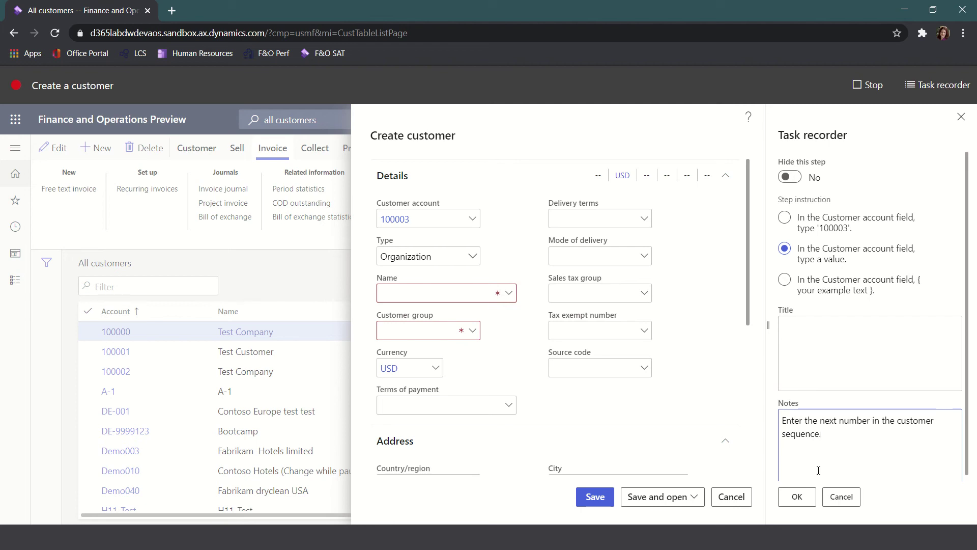
{"action": "left_click", "coordinate": [798, 498]}
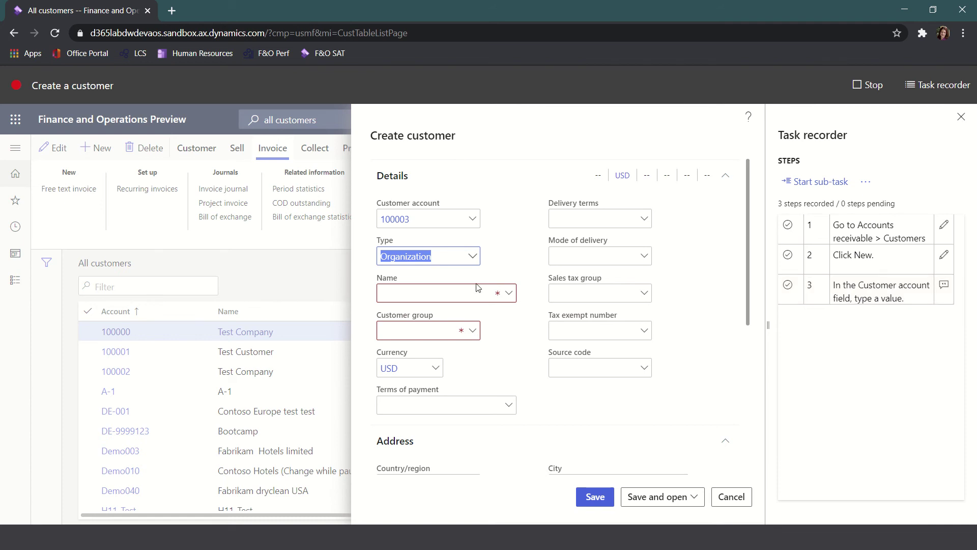
- Name the customer 'Sample Customer' and set customer group 12 (Domestic Customers)
{"action": "left_click", "coordinate": [421, 296]}
{"action": "type", "text": "Sample Customer"}
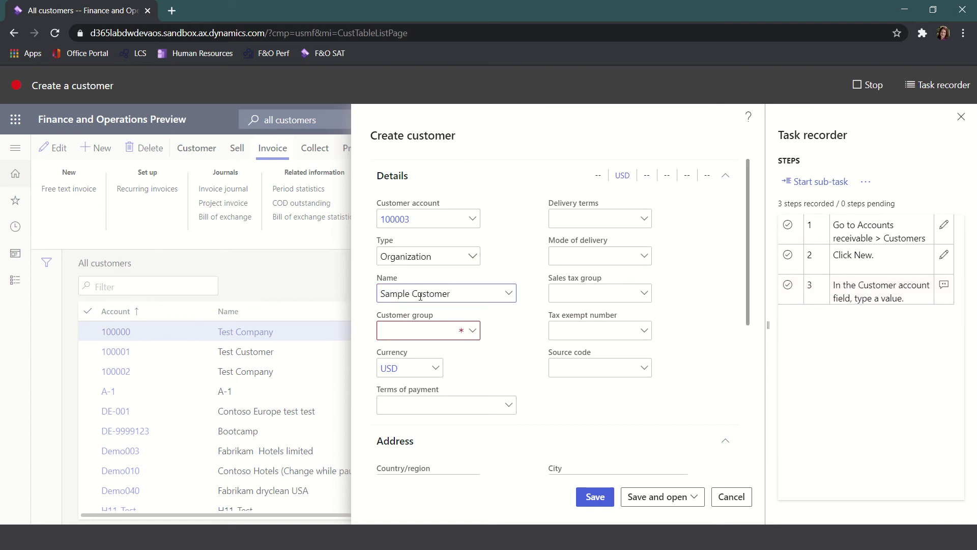
{"action": "left_click", "coordinate": [450, 334]}
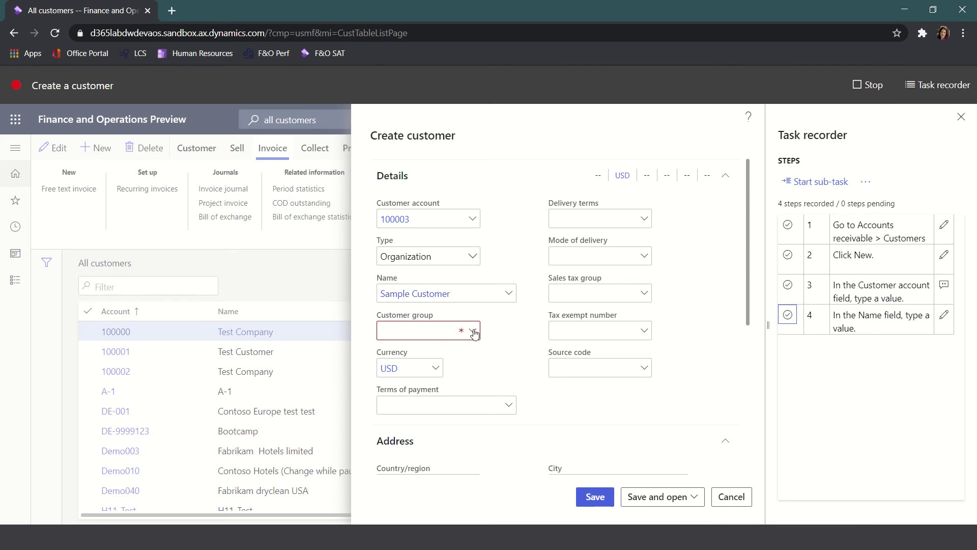
{"action": "left_click", "coordinate": [474, 332]}
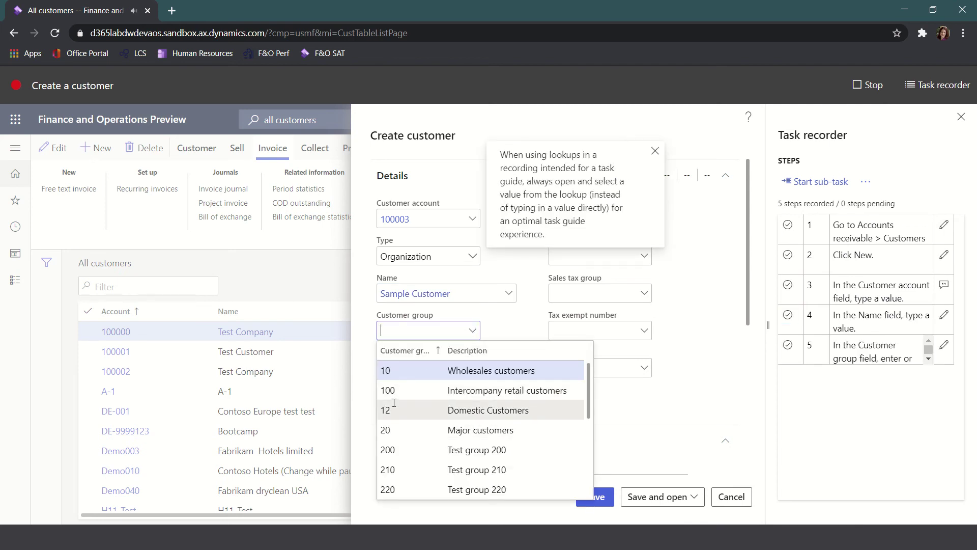
{"action": "scroll", "coordinate": [395, 402], "scroll_direction": "down", "scroll_amount": 5}
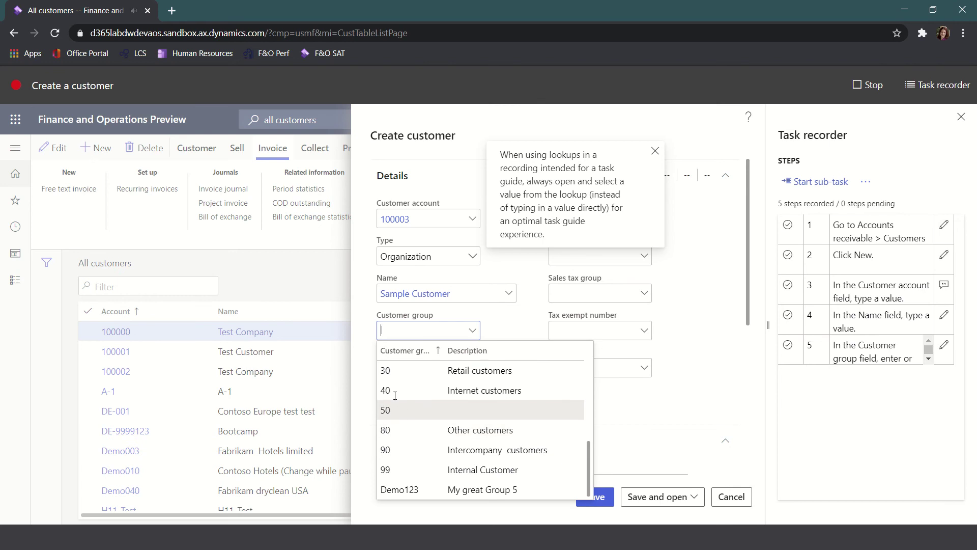
{"action": "scroll", "coordinate": [395, 396], "scroll_direction": "up", "scroll_amount": 5}
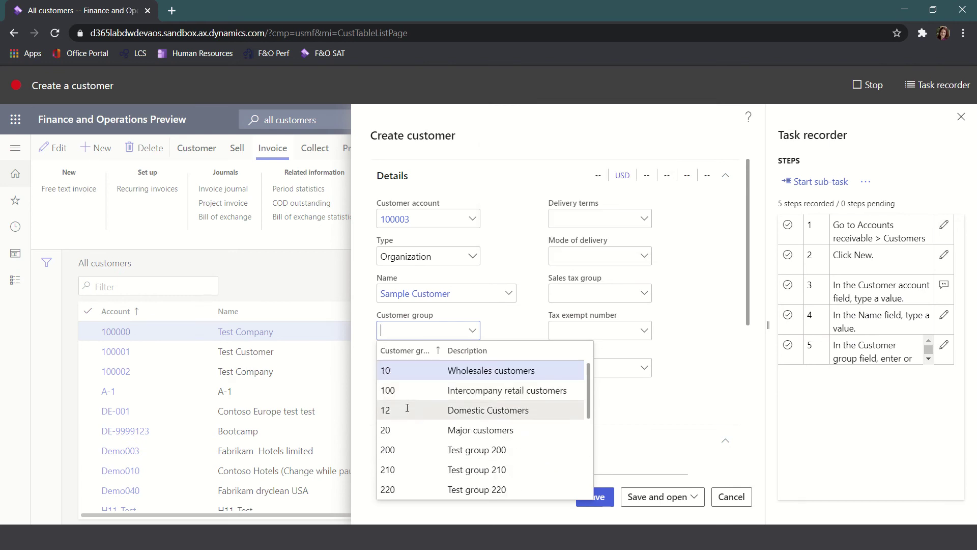
{"action": "left_click", "coordinate": [390, 410]}
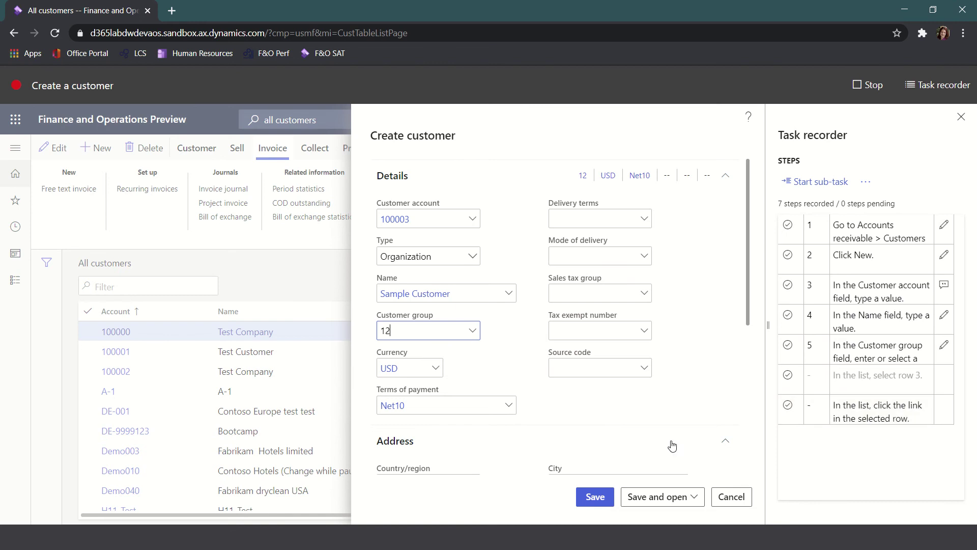
- Fill in the customer's ZIP/postal code and street address in the Address section
{"action": "scroll", "coordinate": [552, 421], "scroll_direction": "down", "scroll_amount": 3}
{"action": "left_click", "coordinate": [412, 426]}
{"action": "type", "text": "80107"}
{"action": "key", "text": "Tab"}
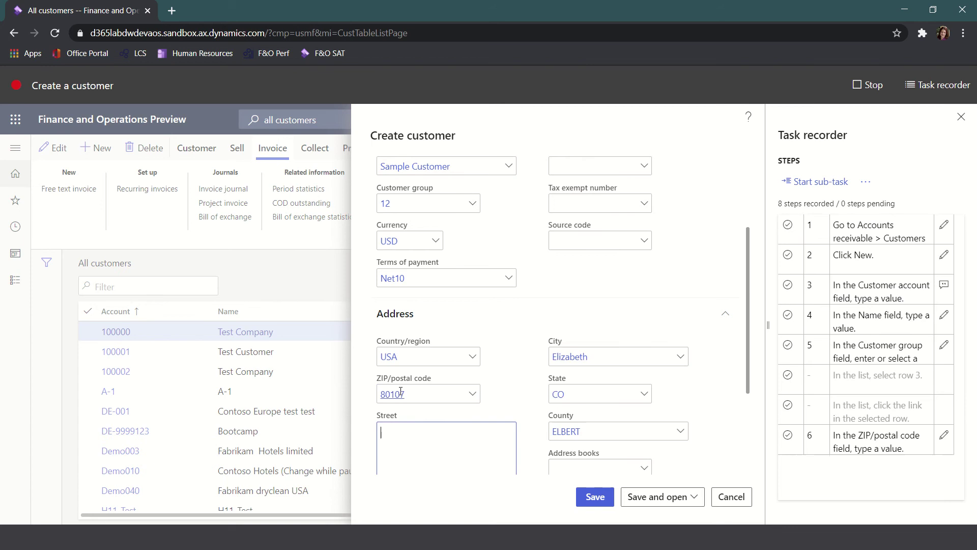
{"action": "key", "text": "Tab"}
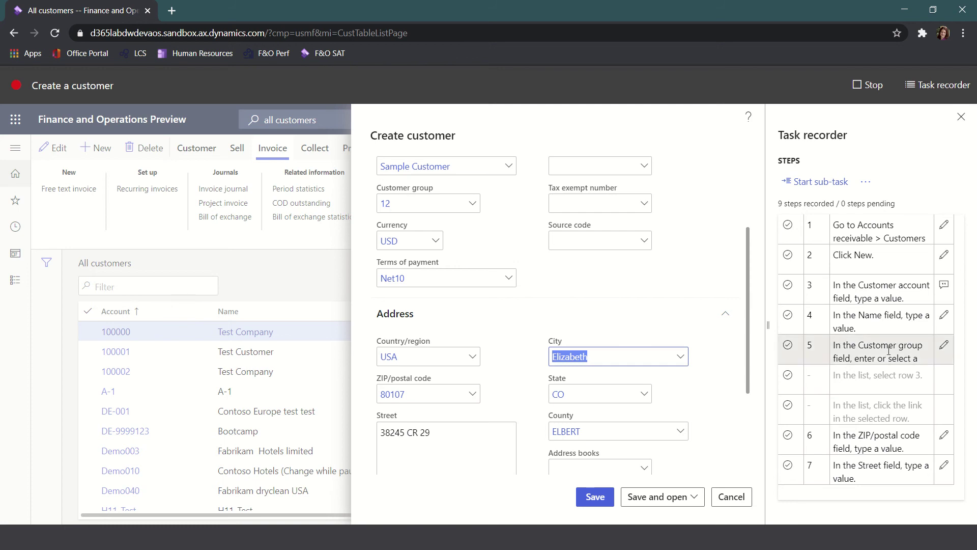
- Add the note 'Select 12 for Manufacturing companies and 20 for Distribution.' to recorder step 5
{"action": "left_click", "coordinate": [943, 348]}
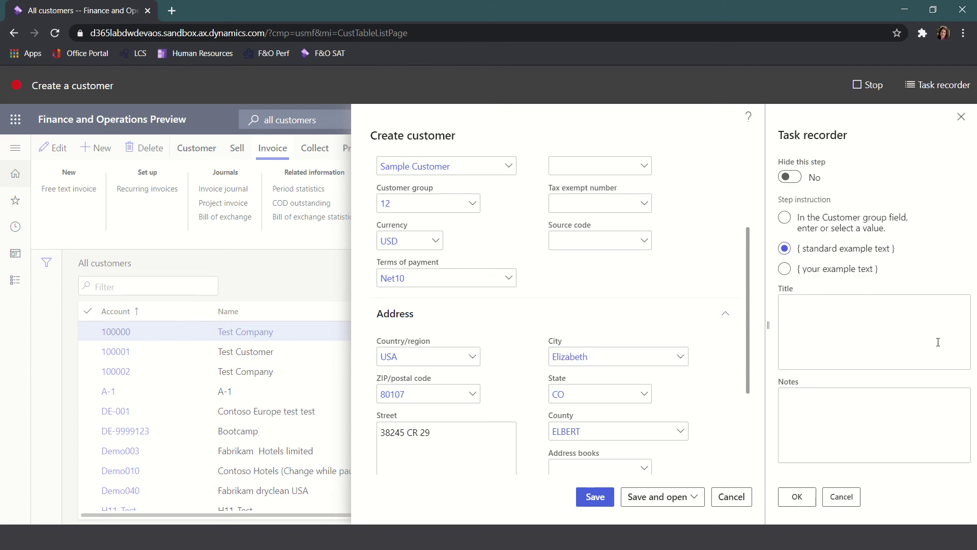
{"action": "left_click", "coordinate": [797, 424]}
{"action": "type", "text": "Select"}
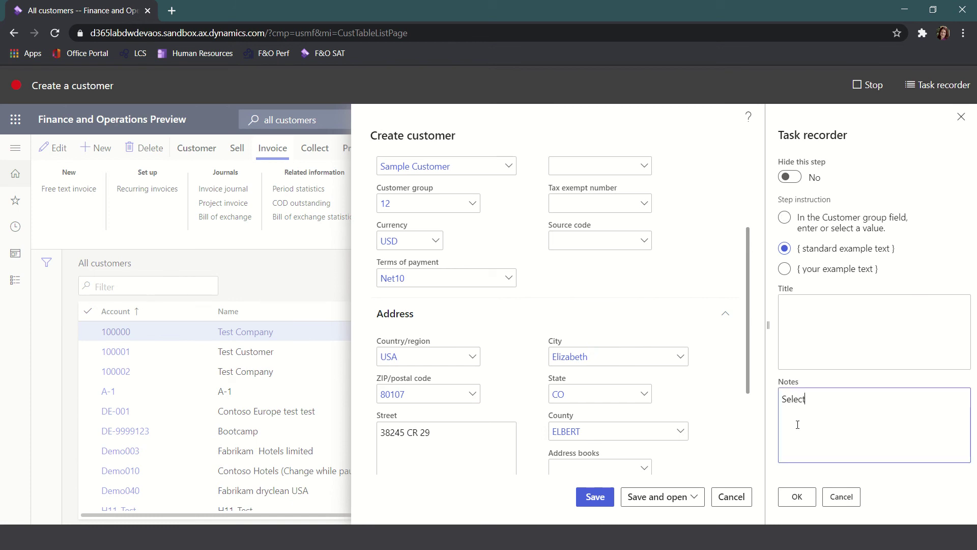
{"action": "type", "text": " 12 for Manufacturing companies and 20 for"}
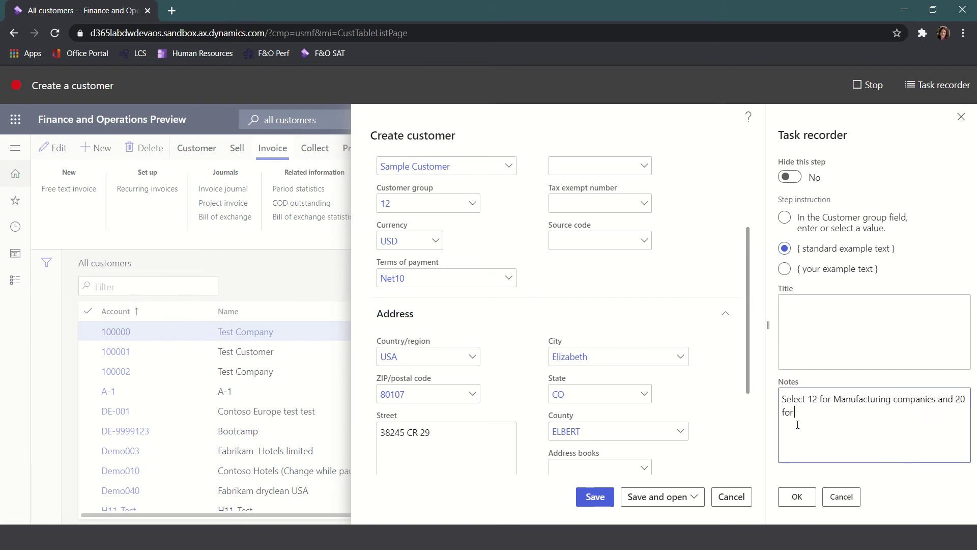
{"action": "type", "text": " Distribution."}
{"action": "left_click", "coordinate": [797, 496]}
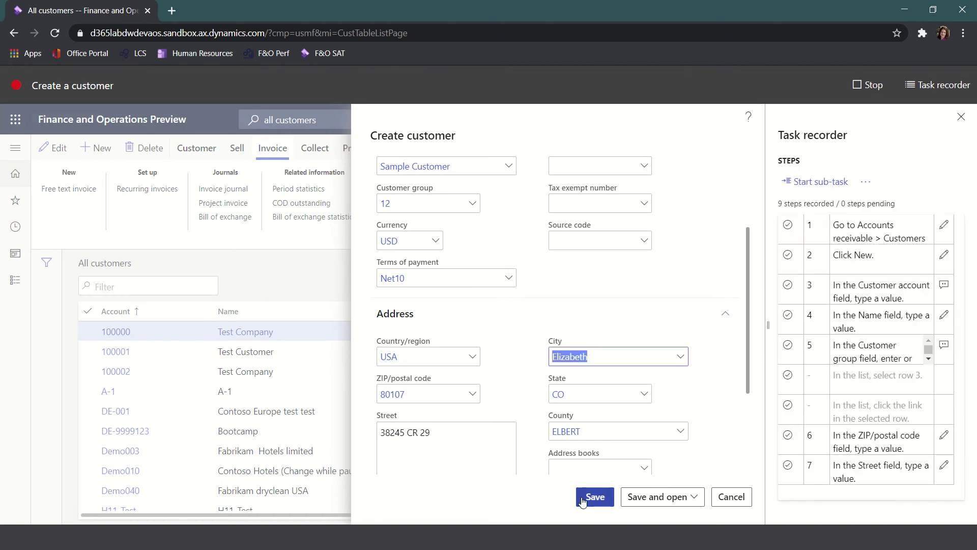
- Save customer 100003, stop the recording, and export it as a Word document
{"action": "left_click", "coordinate": [599, 499]}
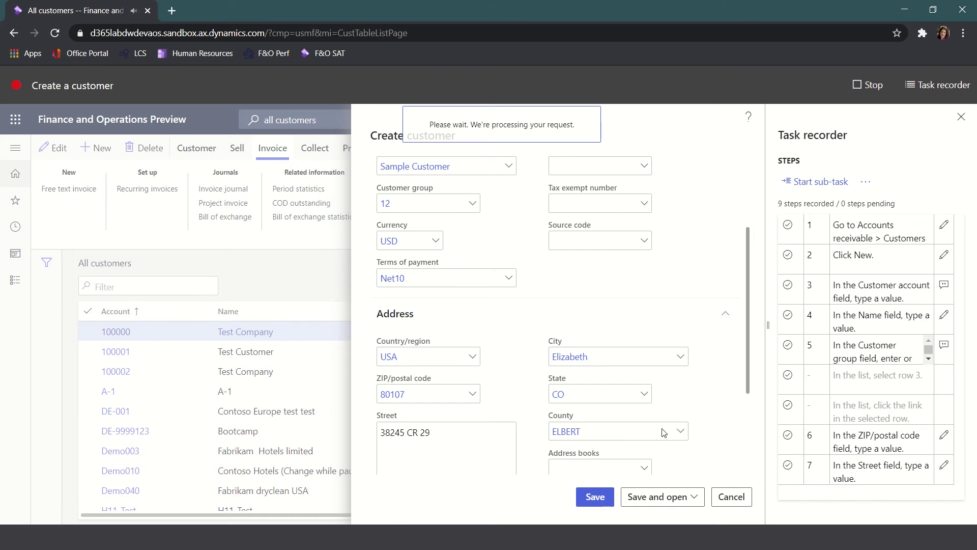
{"action": "left_click", "coordinate": [867, 86]}
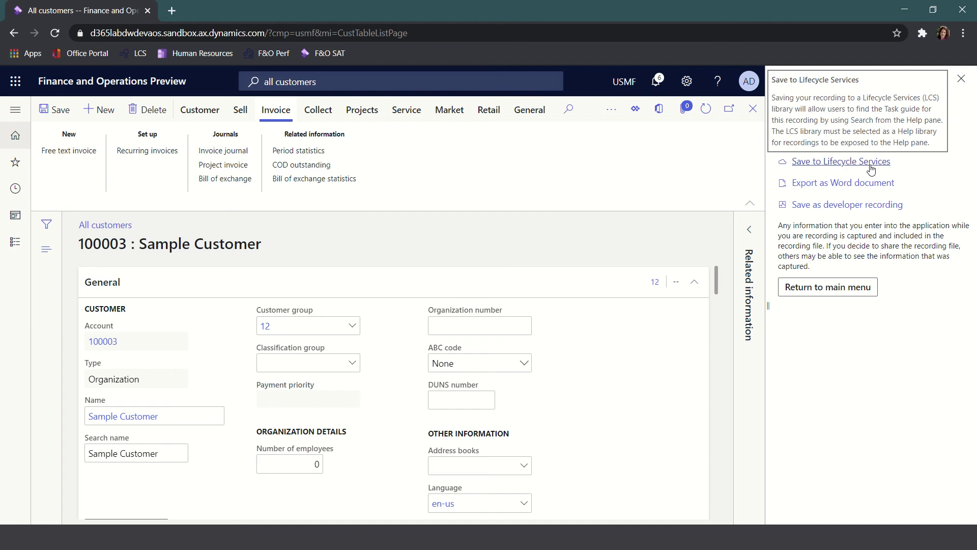
{"action": "left_click", "coordinate": [811, 185]}
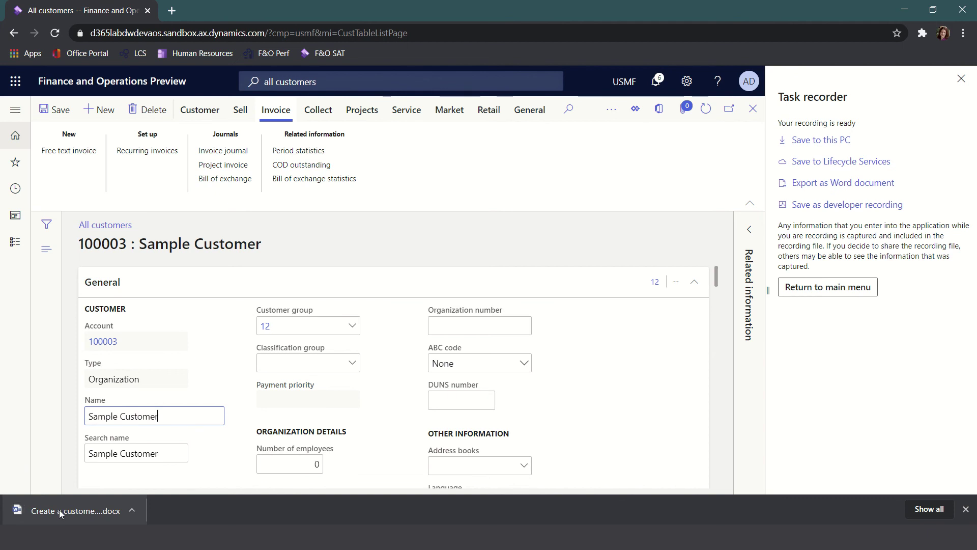
- Open the downloaded 'Create a customer' .docx in Word and review its numbered steps and screenshots
{"action": "left_click", "coordinate": [69, 510]}
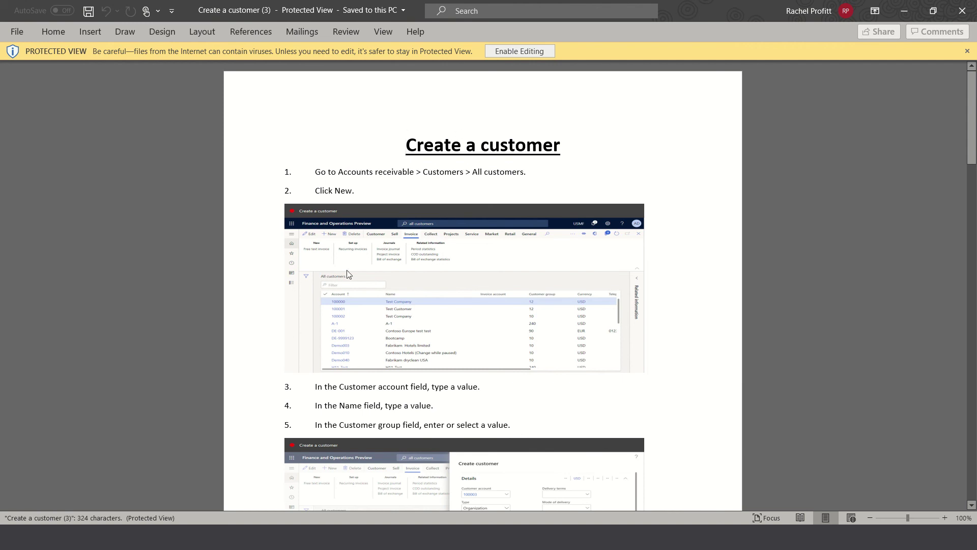
{"action": "scroll", "coordinate": [405, 283], "scroll_direction": "down", "scroll_amount": 5}
{"action": "scroll", "coordinate": [407, 289], "scroll_direction": "down", "scroll_amount": 7}
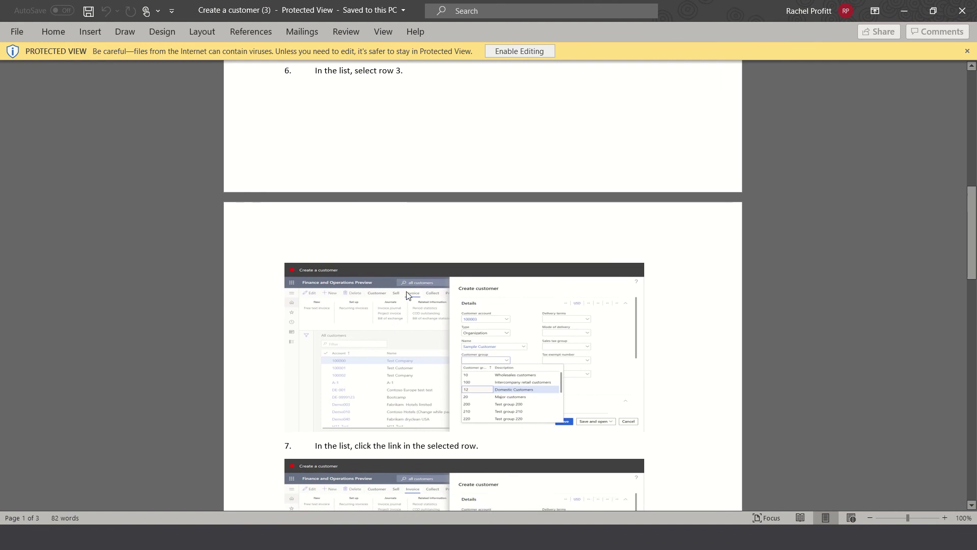
{"action": "scroll", "coordinate": [408, 294], "scroll_direction": "down", "scroll_amount": 6}
{"action": "scroll", "coordinate": [407, 295], "scroll_direction": "down", "scroll_amount": 6}
{"action": "scroll", "coordinate": [406, 299], "scroll_direction": "down", "scroll_amount": 4}
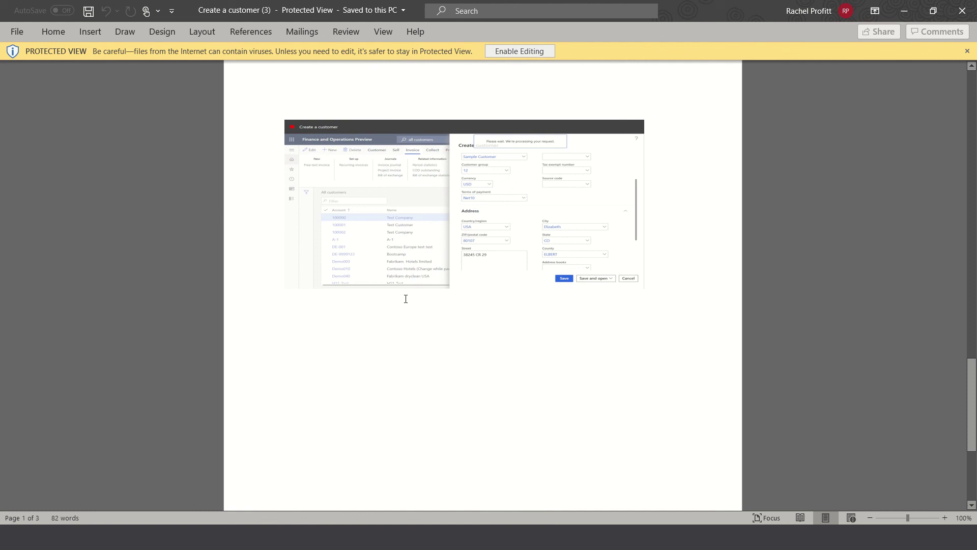
{"action": "scroll", "coordinate": [406, 299], "scroll_direction": "down", "scroll_amount": 4}
{"action": "scroll", "coordinate": [405, 299], "scroll_direction": "up", "scroll_amount": 4}
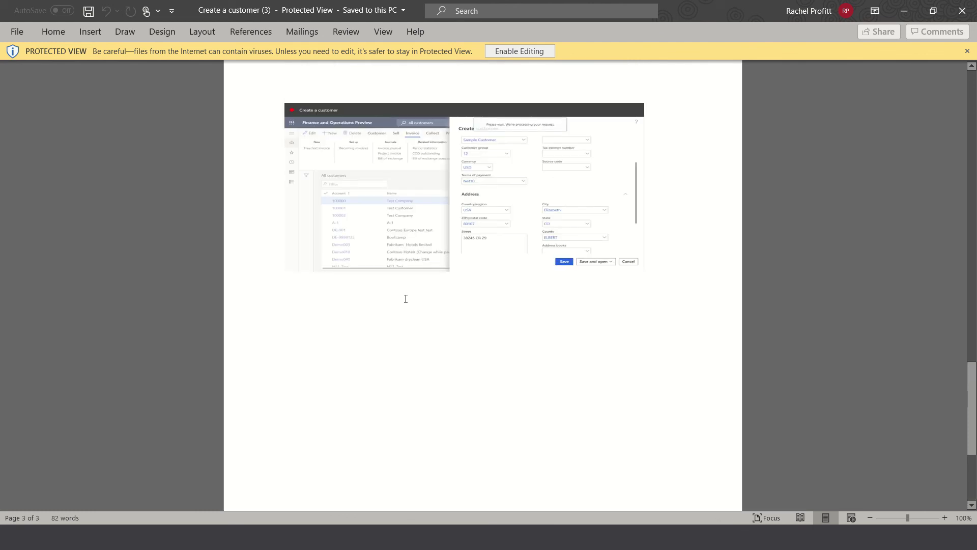
{"action": "scroll", "coordinate": [405, 299], "scroll_direction": "up", "scroll_amount": 13}
{"action": "scroll", "coordinate": [406, 297], "scroll_direction": "up", "scroll_amount": 9}
{"action": "scroll", "coordinate": [406, 299], "scroll_direction": "up", "scroll_amount": 5}
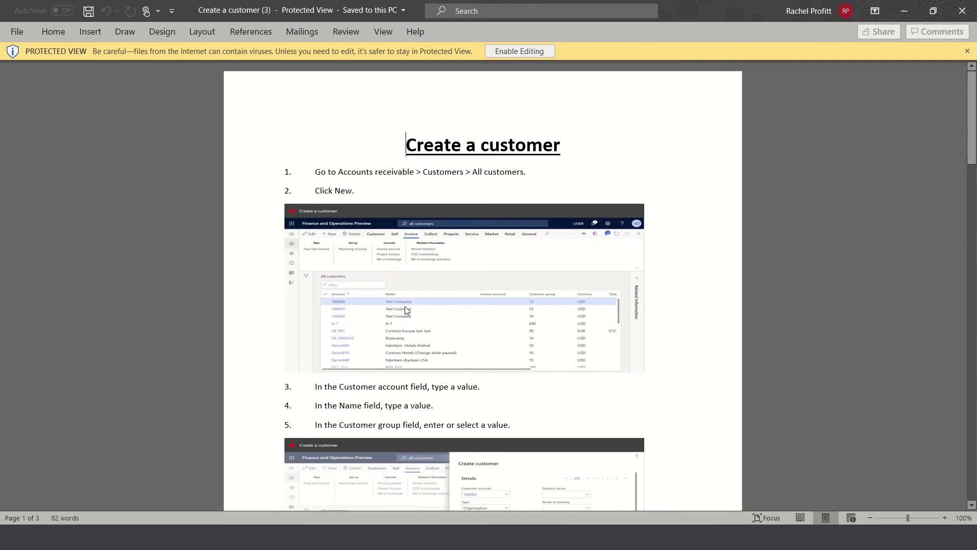
{"action": "scroll", "coordinate": [416, 354], "scroll_direction": "down", "scroll_amount": 2}
{"action": "scroll", "coordinate": [416, 353], "scroll_direction": "down", "scroll_amount": 3}
- Select the step 5 screenshot and the step 1 navigation path text, then close Word
{"action": "left_click", "coordinate": [492, 312]}
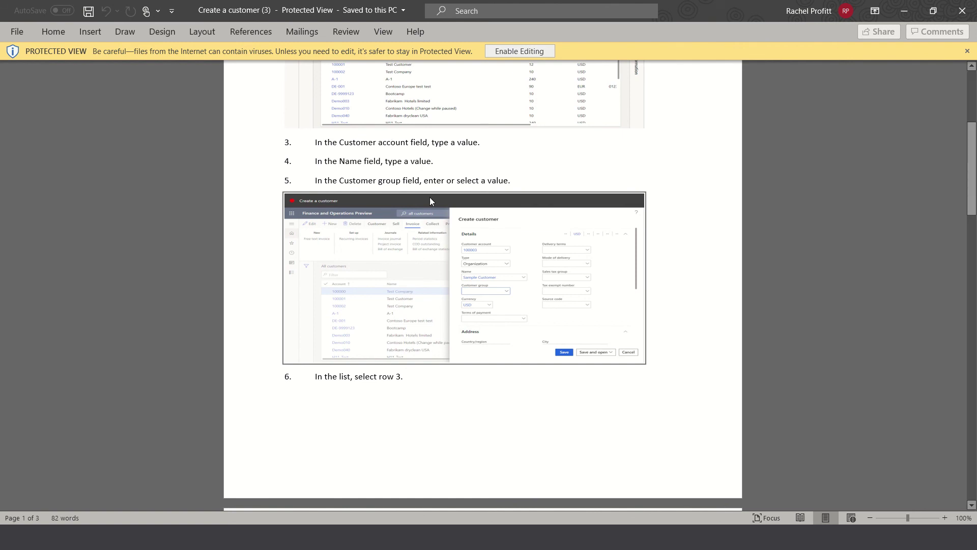
{"action": "scroll", "coordinate": [429, 197], "scroll_direction": "up", "scroll_amount": 5}
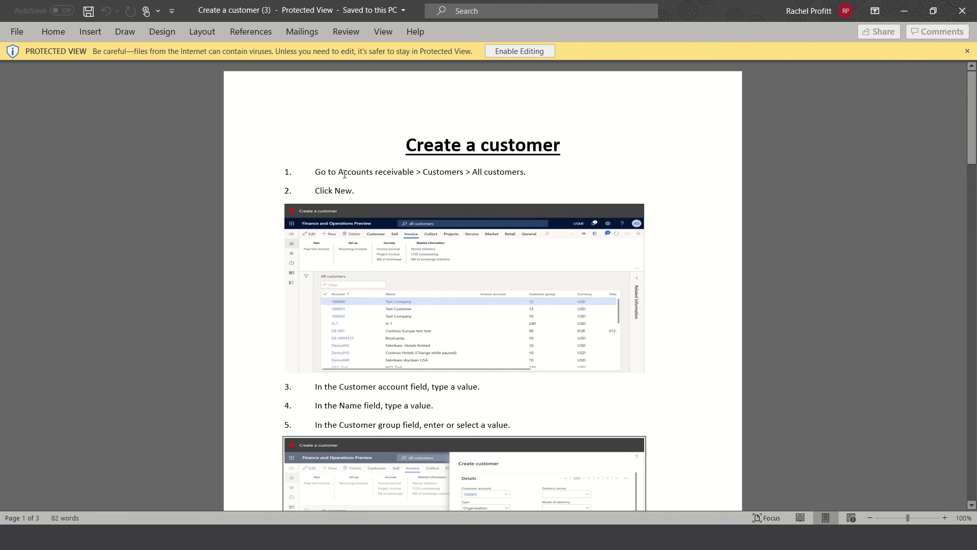
{"action": "left_click_drag", "start_coordinate": [340, 173], "coordinate": [511, 176]}
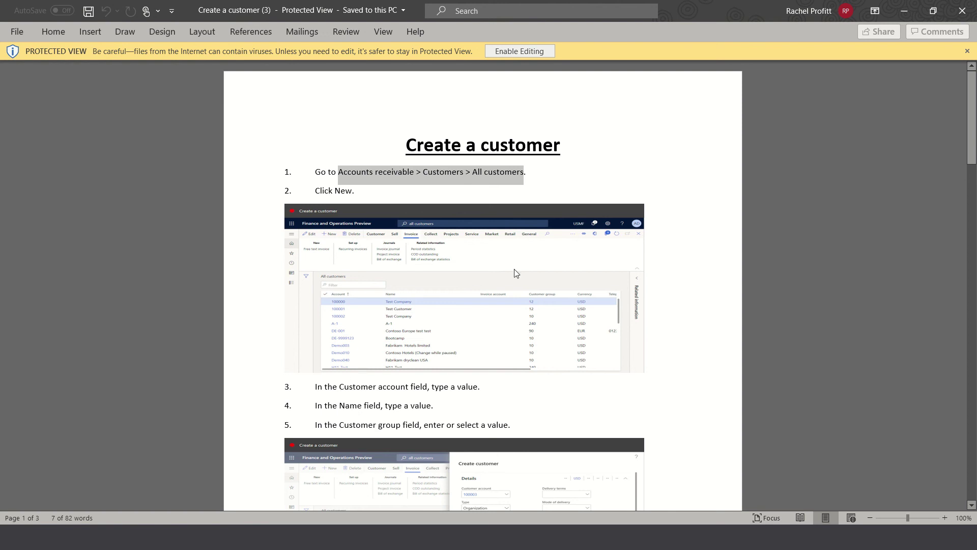
{"action": "left_click", "coordinate": [963, 14]}
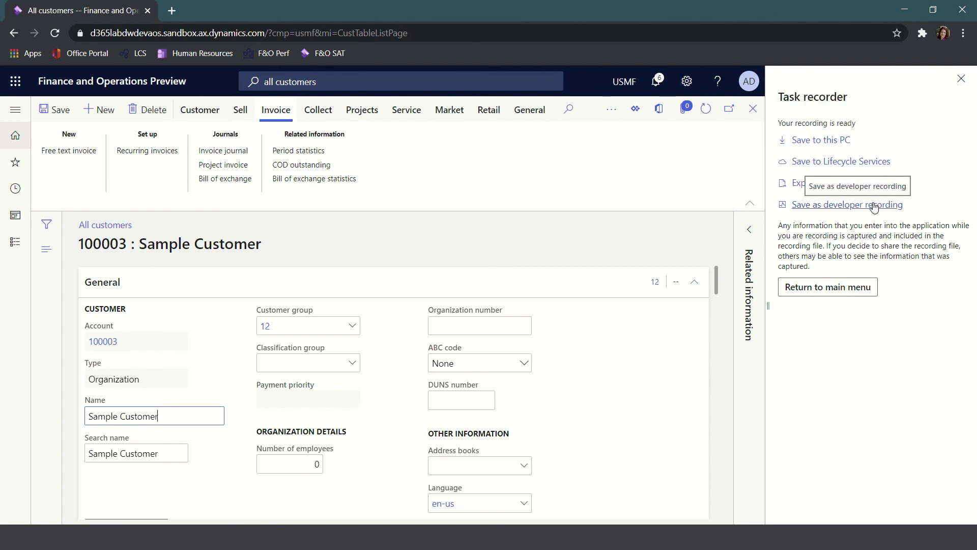
- Download the recording as an .axtr file and dismiss the lookups tip
{"action": "left_click", "coordinate": [821, 294]}
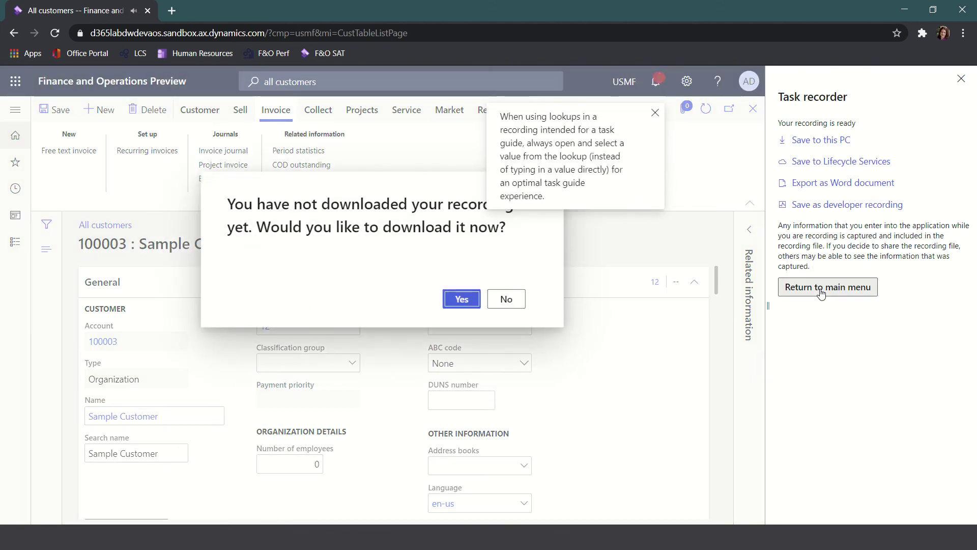
{"action": "left_click", "coordinate": [459, 300]}
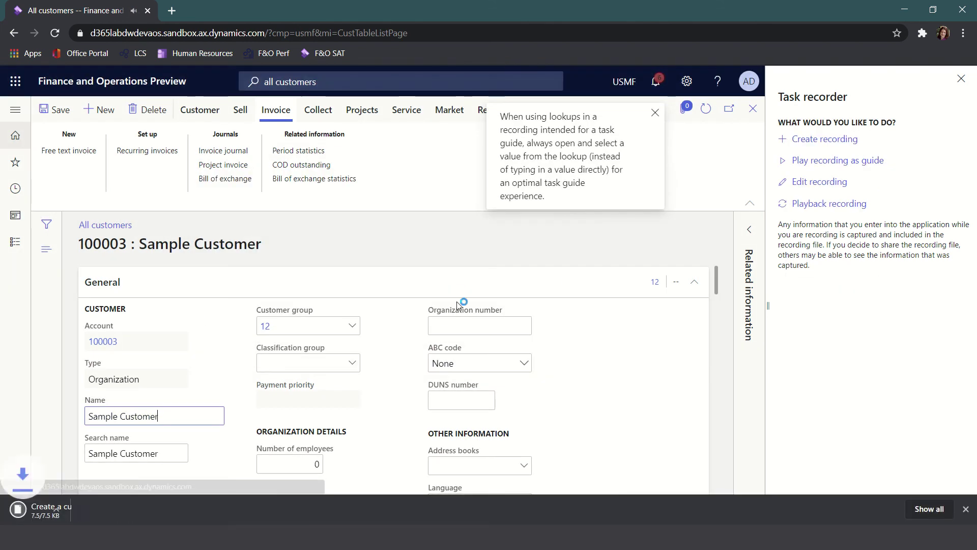
{"action": "left_click", "coordinate": [655, 112]}
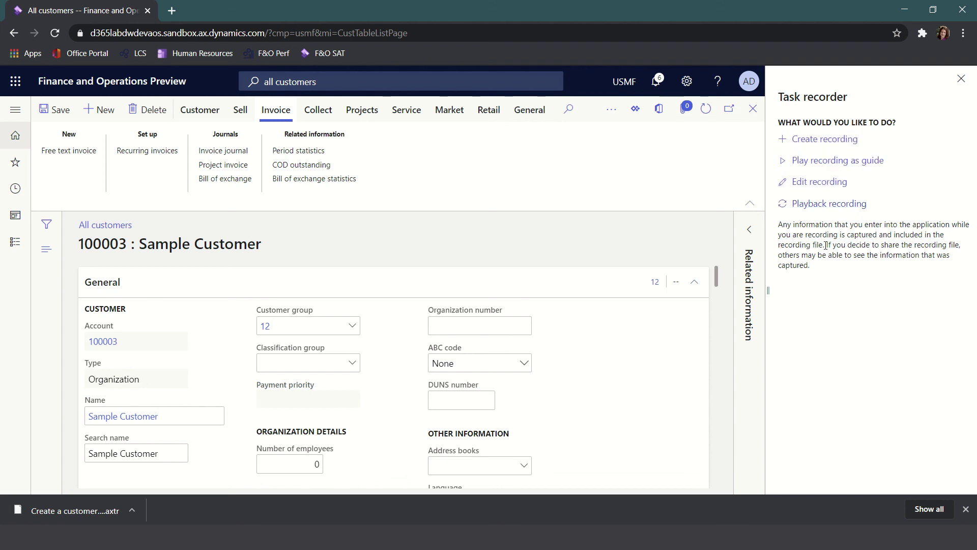
- Close the Task recorder pane, customer form and All customers list to reach the dashboard
{"action": "left_click", "coordinate": [961, 79]}
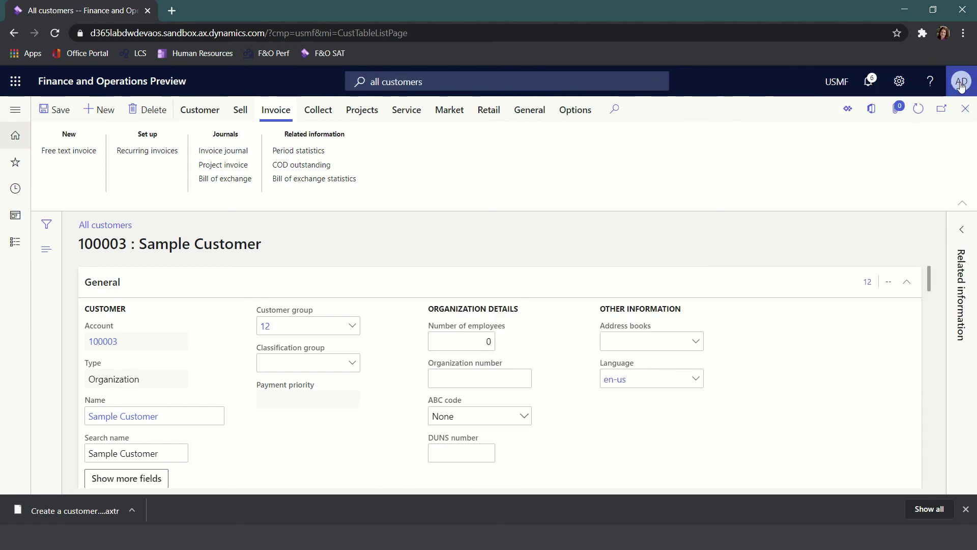
{"action": "left_click", "coordinate": [966, 110]}
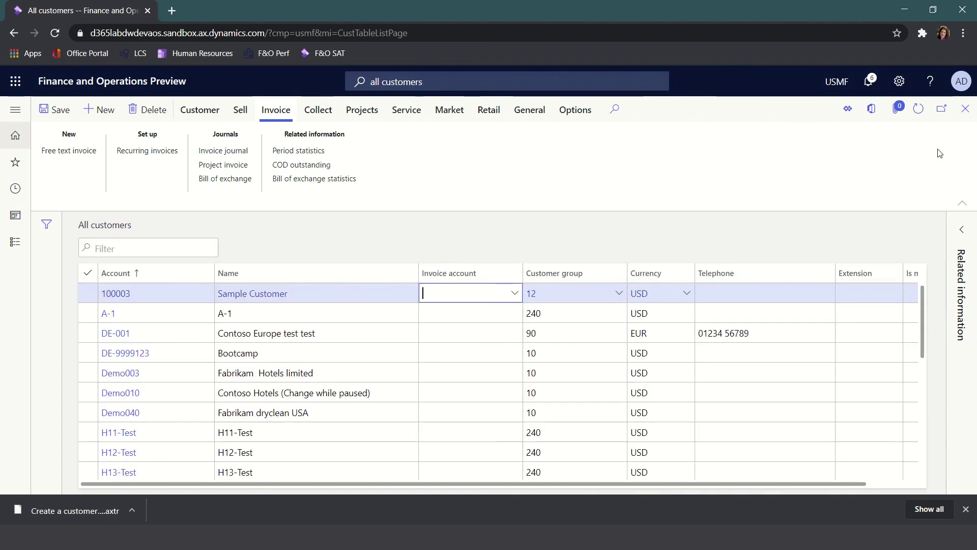
{"action": "left_click", "coordinate": [965, 110]}
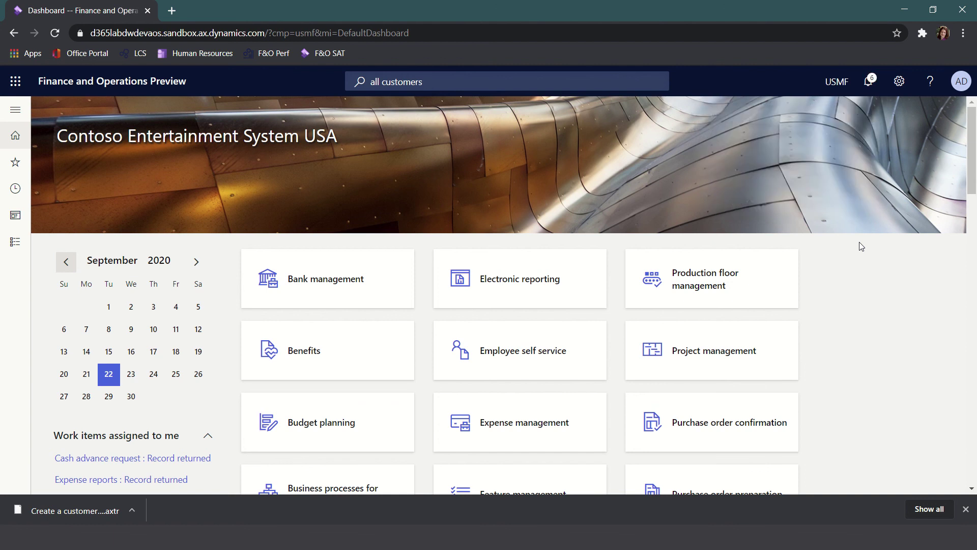
- Dismiss the first lookup-tip notification and clear all remaining ones in the Action center
{"action": "left_click", "coordinate": [868, 81]}
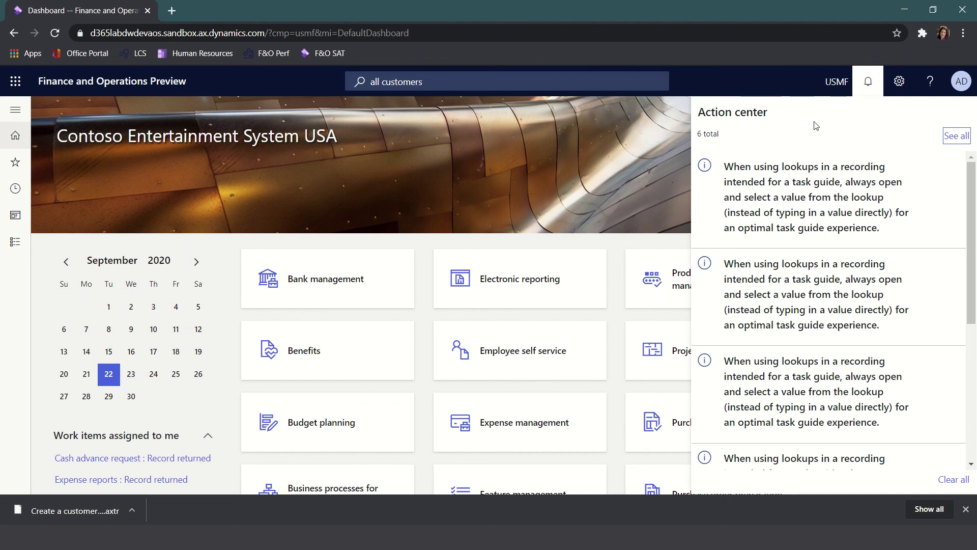
{"action": "scroll", "coordinate": [775, 405], "scroll_direction": "down", "scroll_amount": 1}
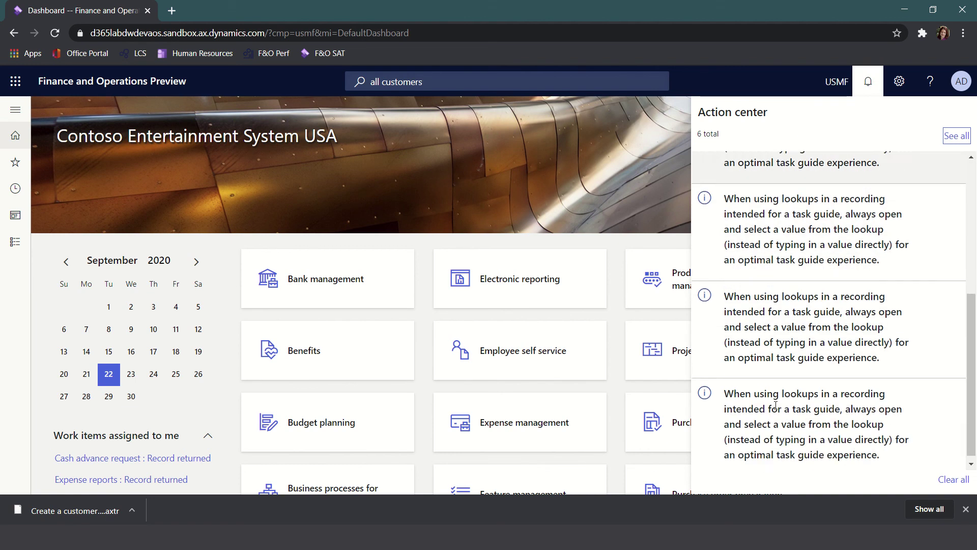
{"action": "scroll", "coordinate": [773, 384], "scroll_direction": "up", "scroll_amount": 1}
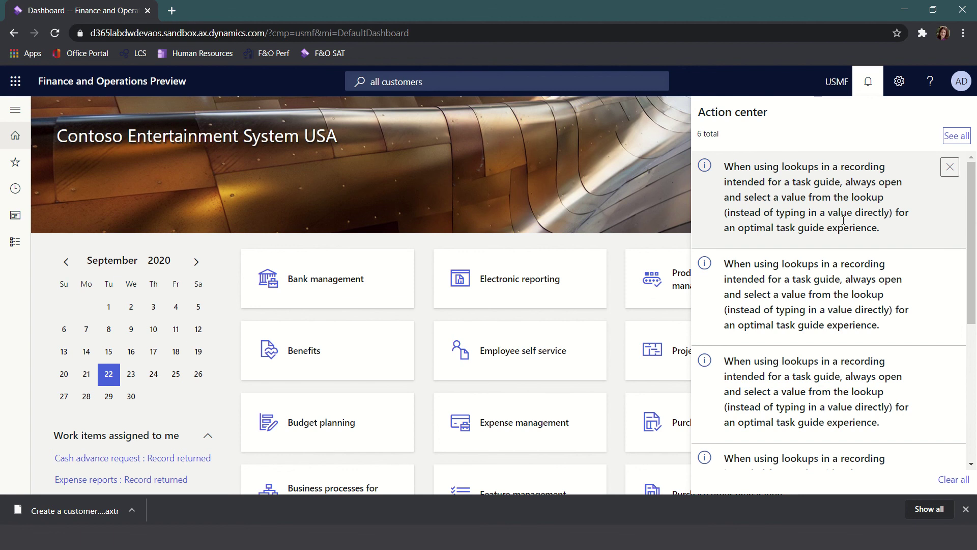
{"action": "left_click", "coordinate": [949, 166]}
{"action": "scroll", "coordinate": [868, 370], "scroll_direction": "down", "scroll_amount": 1}
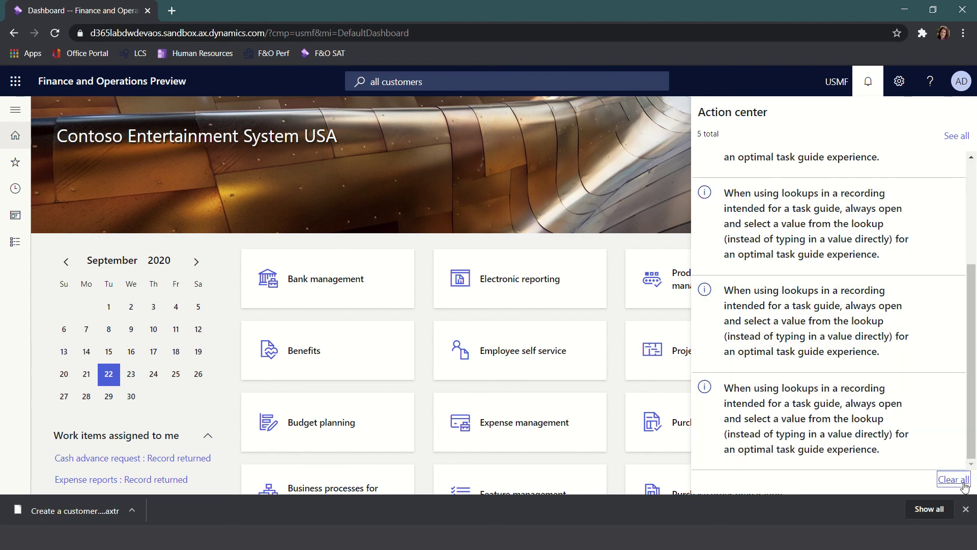
{"action": "left_click", "coordinate": [953, 479]}
{"action": "left_click", "coordinate": [643, 166]}
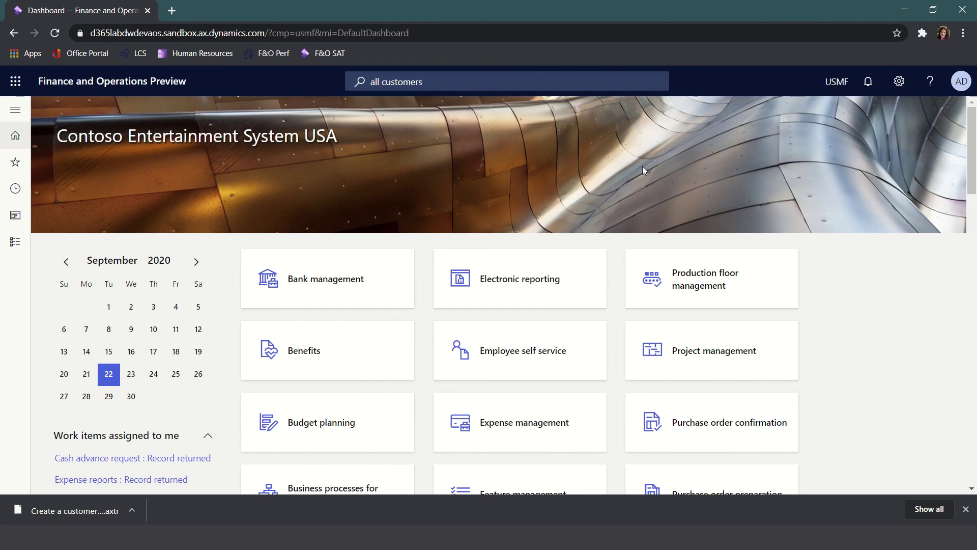